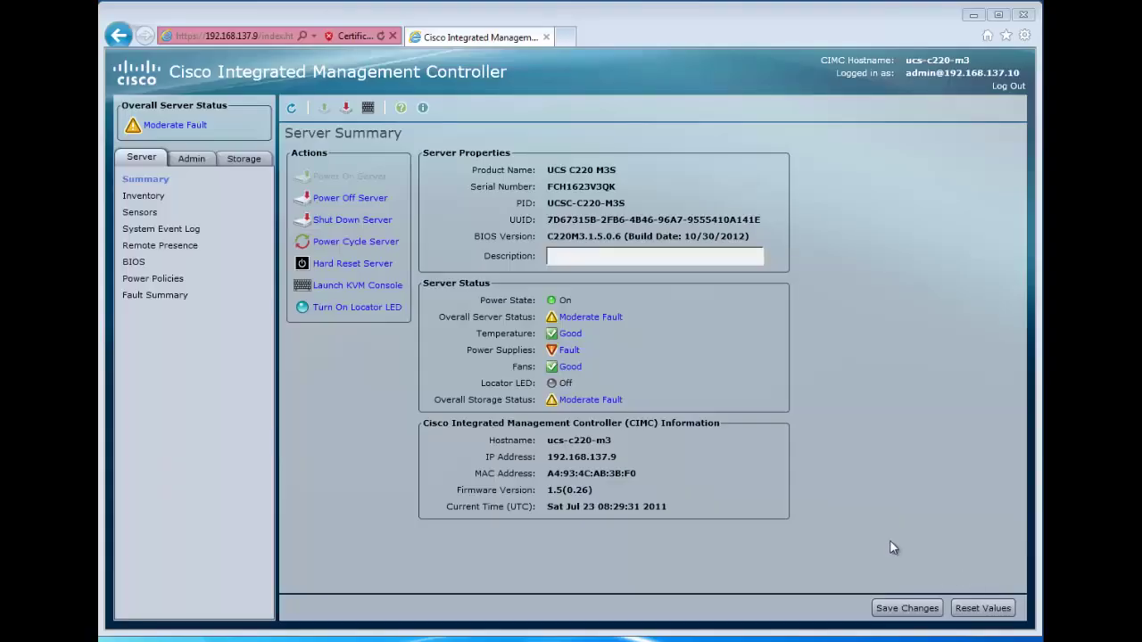
Step: Launch the KVM console for the UCS C220 M3S server
left_click(331, 287)
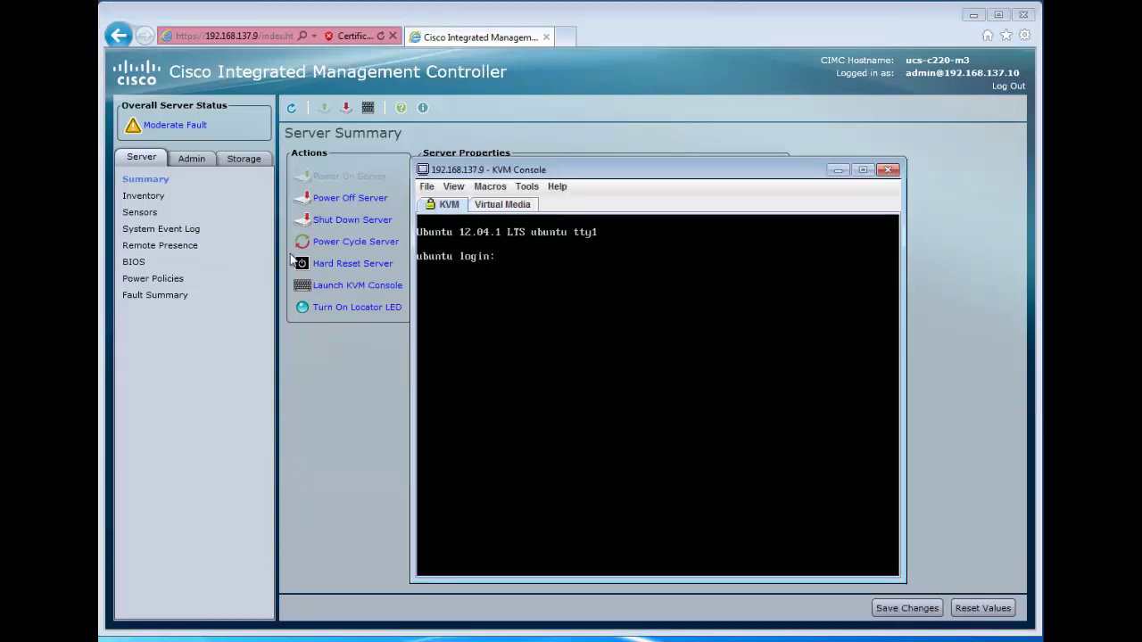
Step: Examine the advanced BIOS parameters from the processor settings down to the USB configuration, then close them without saving
left_click(135, 264)
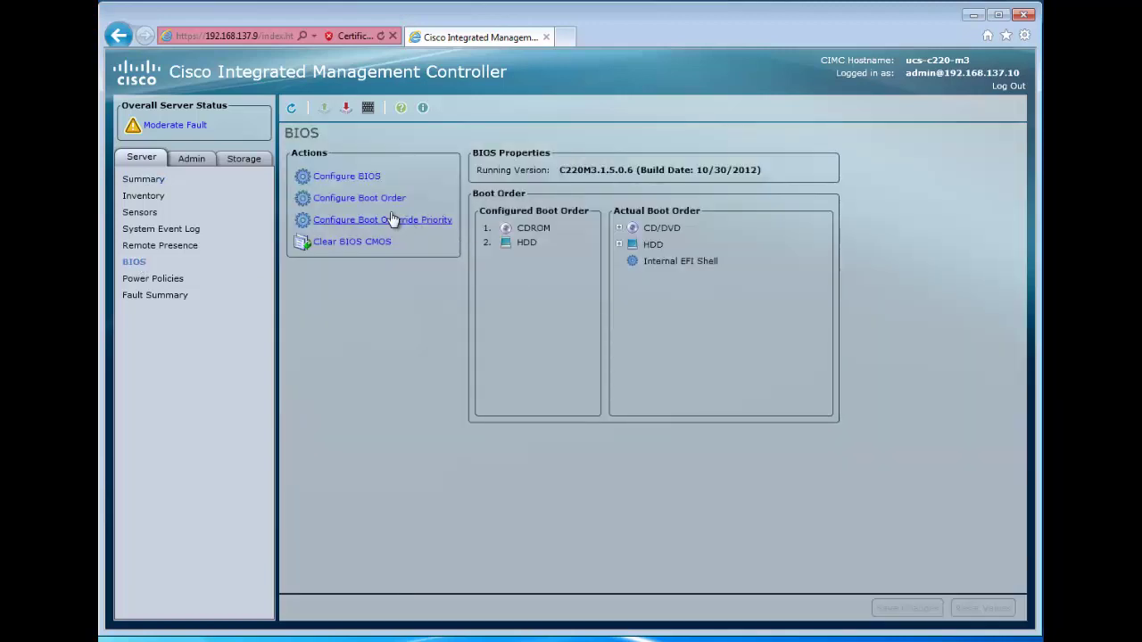
left_click(349, 178)
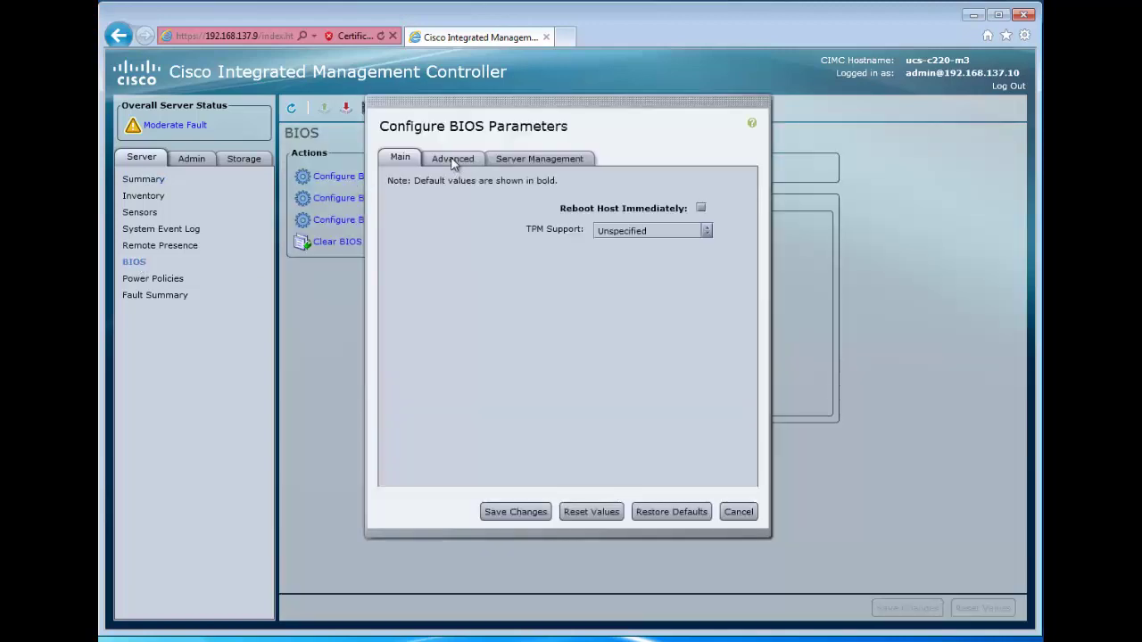
left_click(453, 159)
left_click(743, 398)
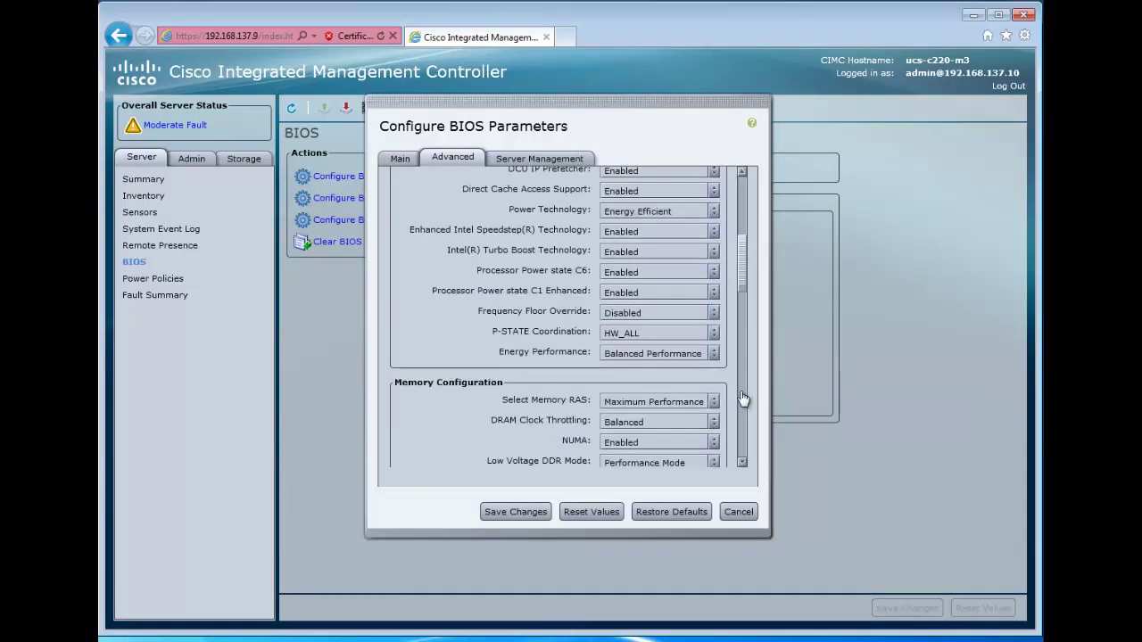
left_click(743, 398)
left_click(742, 462)
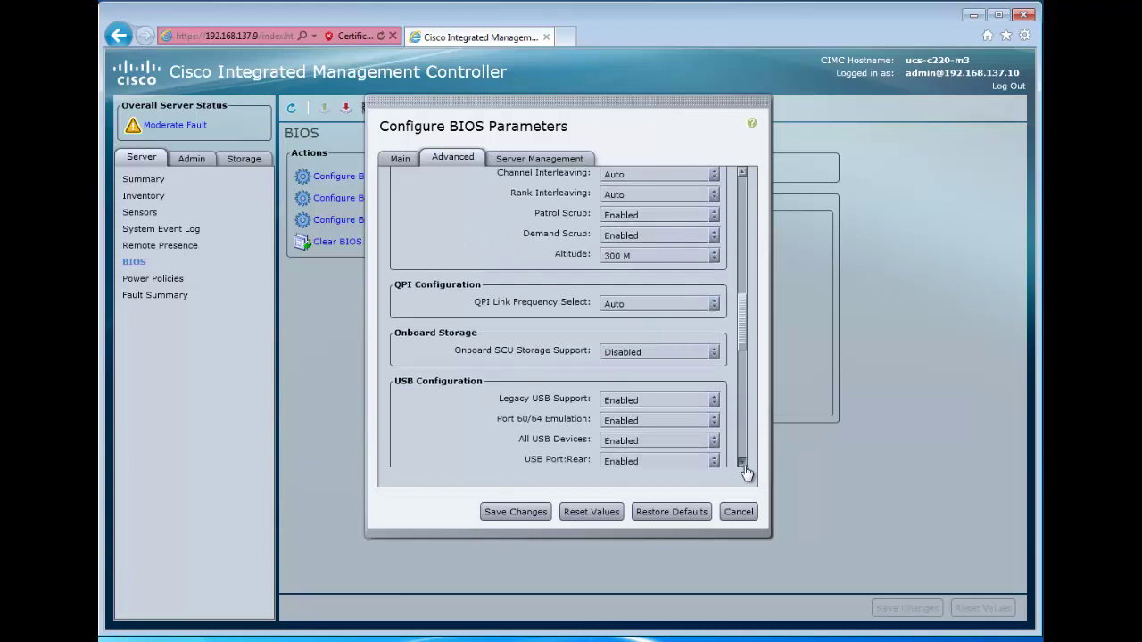
left_click(742, 464)
left_click(742, 463)
left_click(742, 463)
left_click(742, 463)
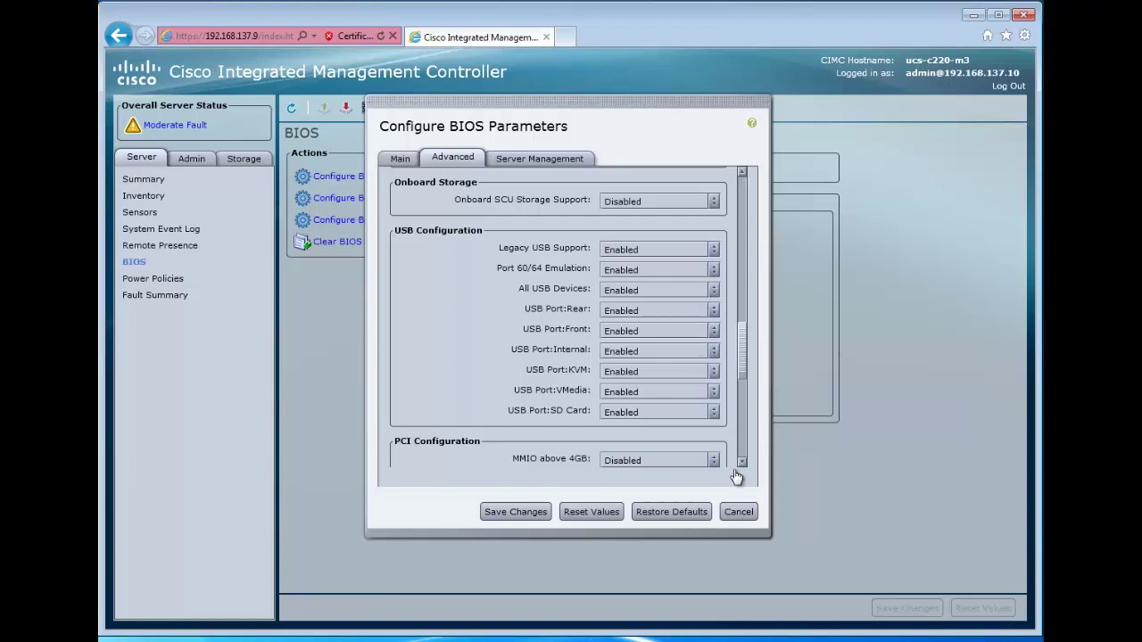
left_click(739, 511)
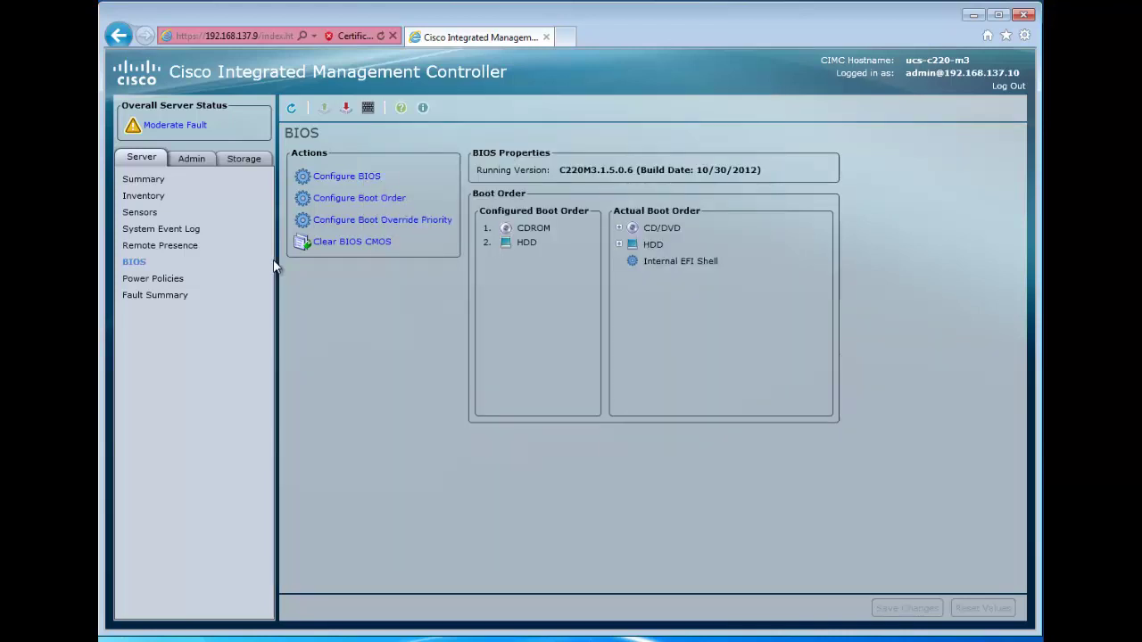
Step: Add VMware-VMvisor-Installer-5.0.0.update01-623860.x86_64.iso to the KVM console's virtual media and map it
left_click(154, 181)
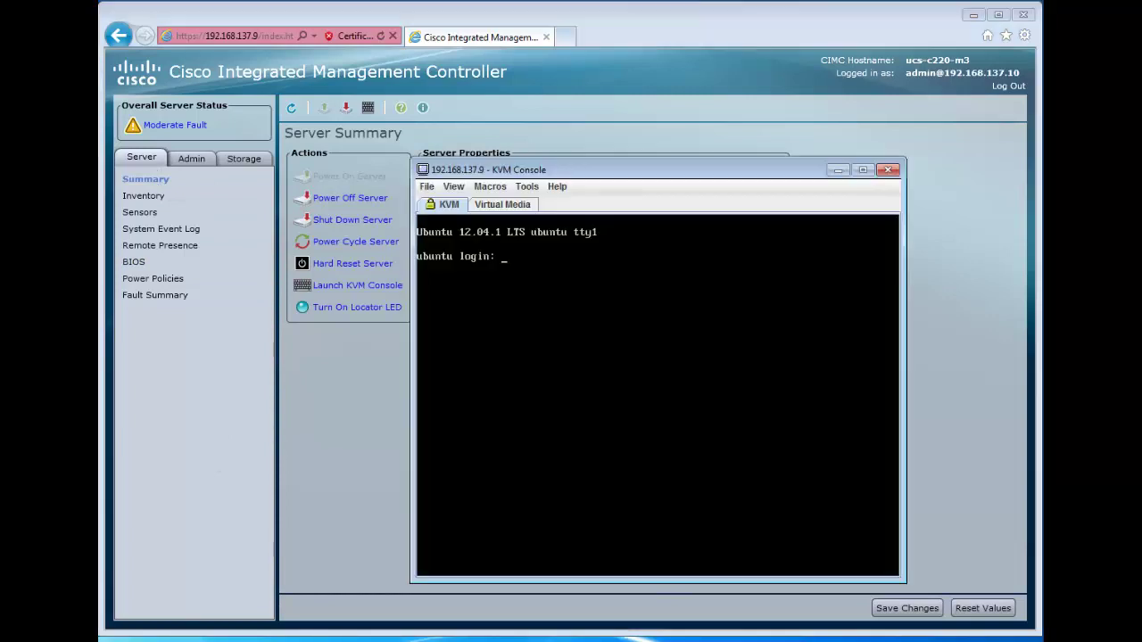
left_click(505, 204)
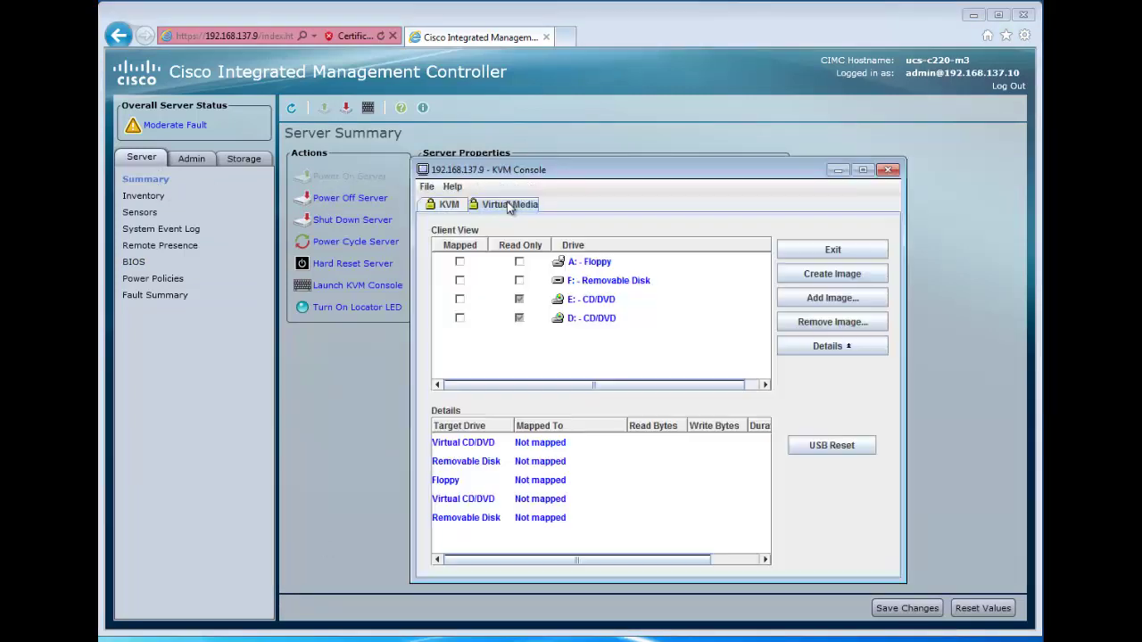
left_click(822, 300)
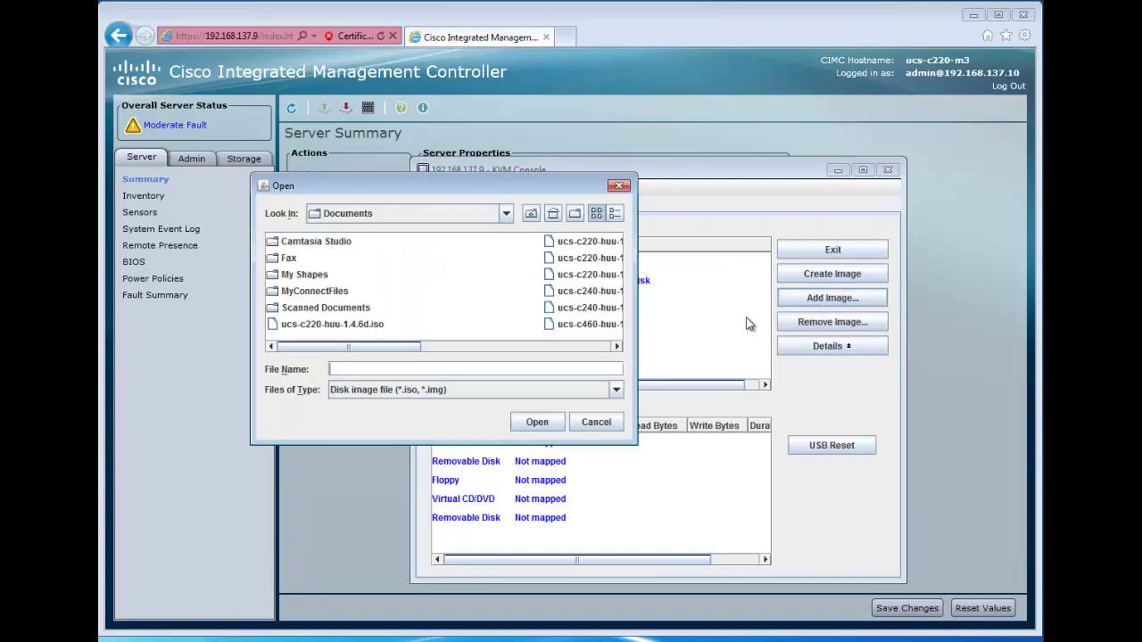
left_click(558, 347)
left_click(559, 348)
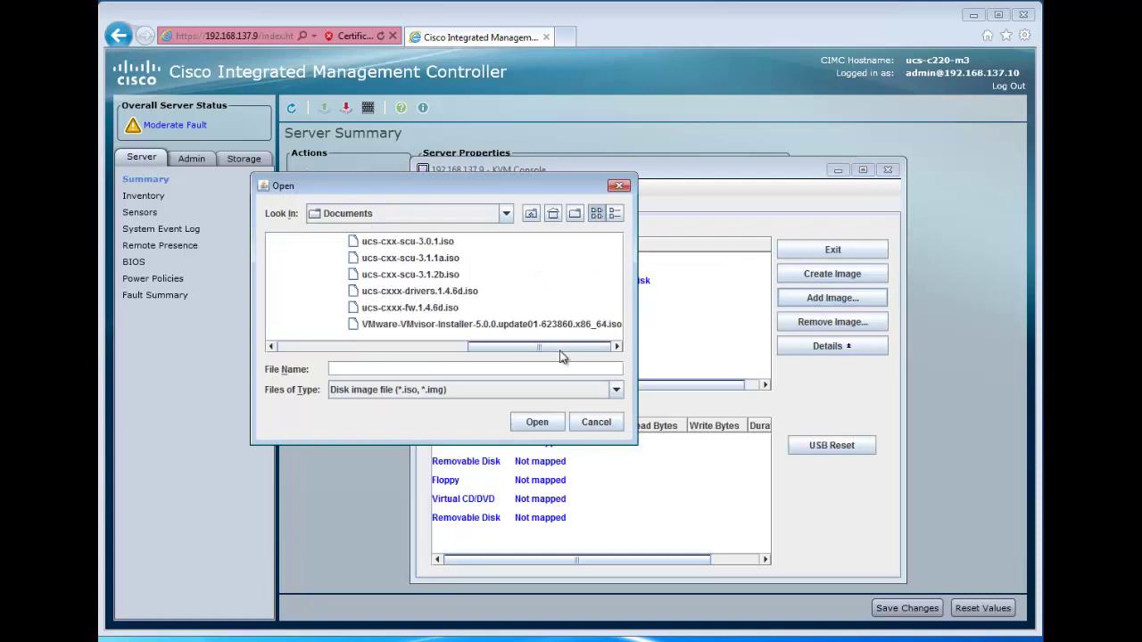
left_click(504, 328)
left_click(537, 422)
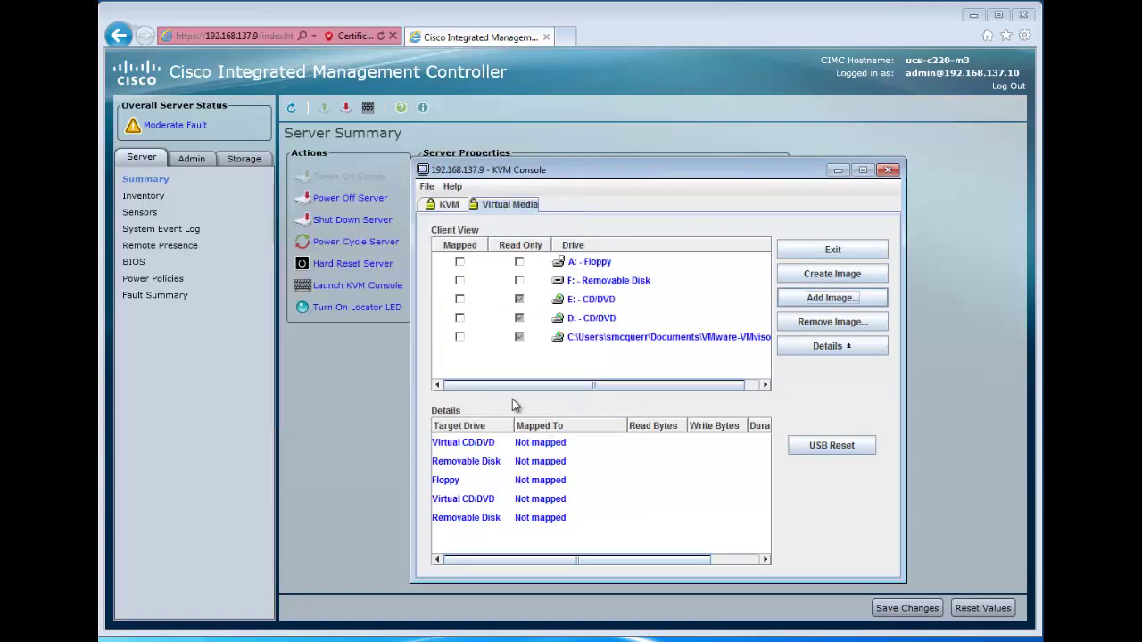
left_click(460, 340)
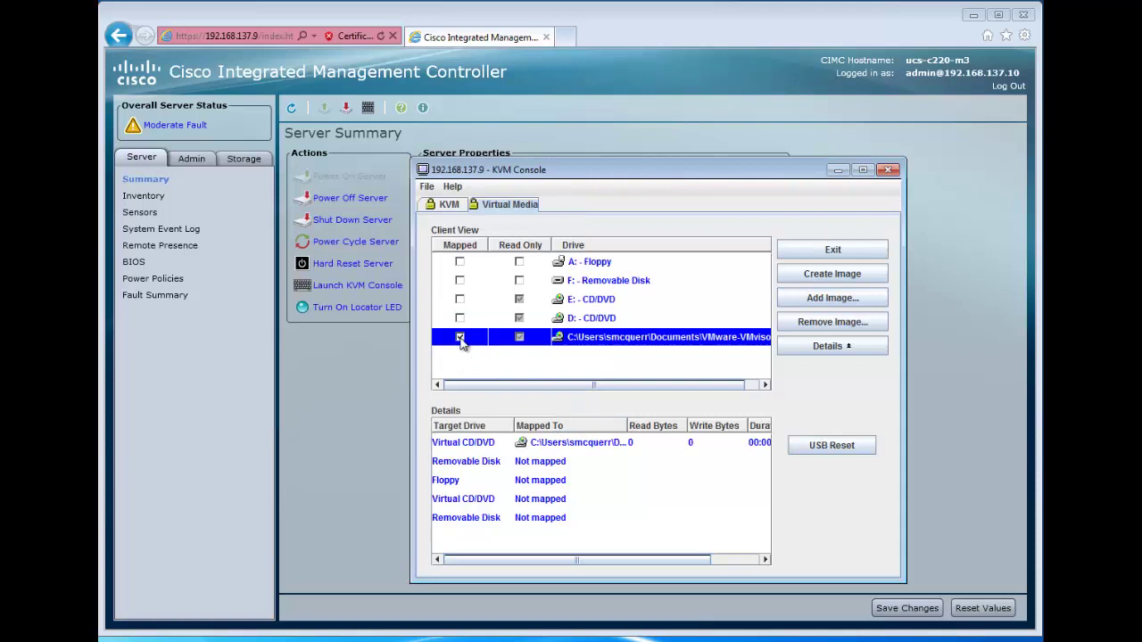
Step: Return to the server's KVM screen and power cycle the server to boot from the mapped image
left_click(451, 205)
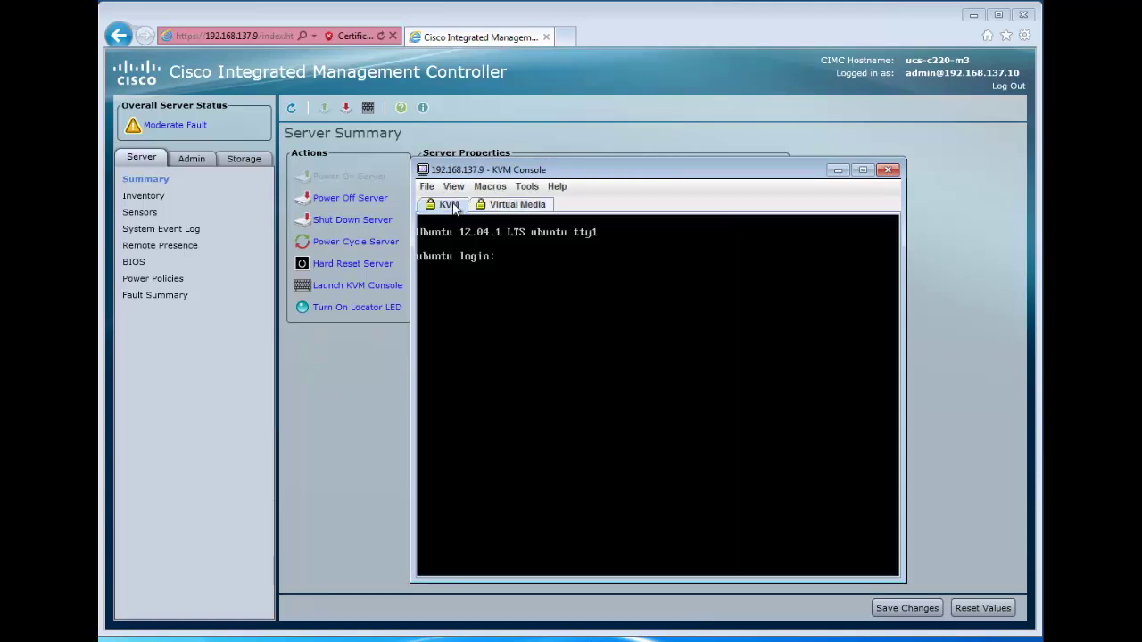
left_click(368, 244)
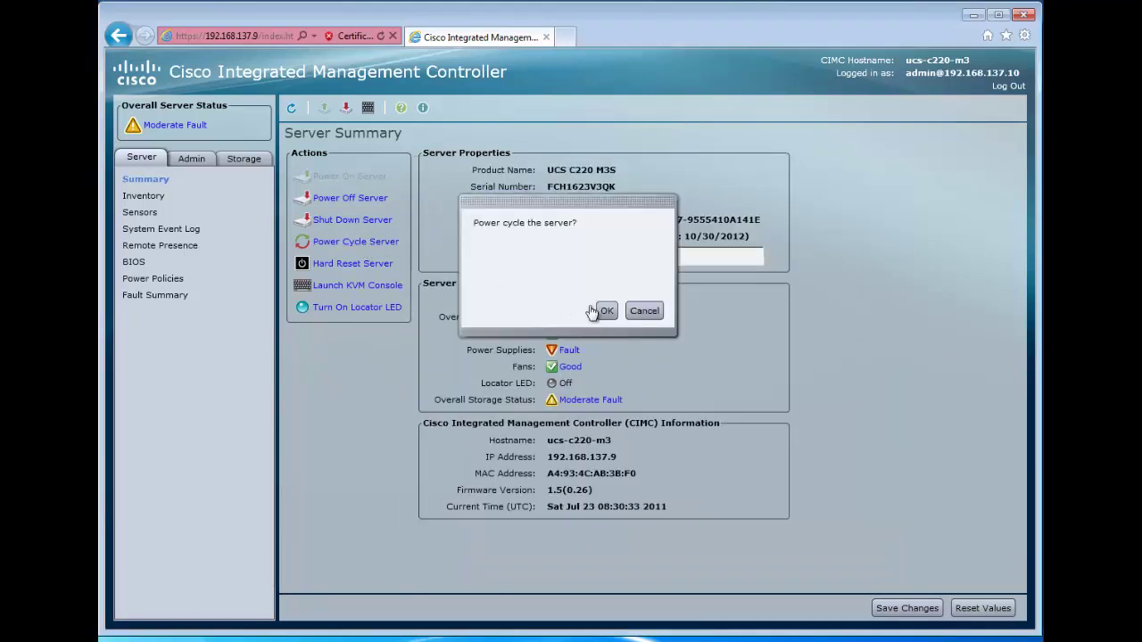
left_click(603, 310)
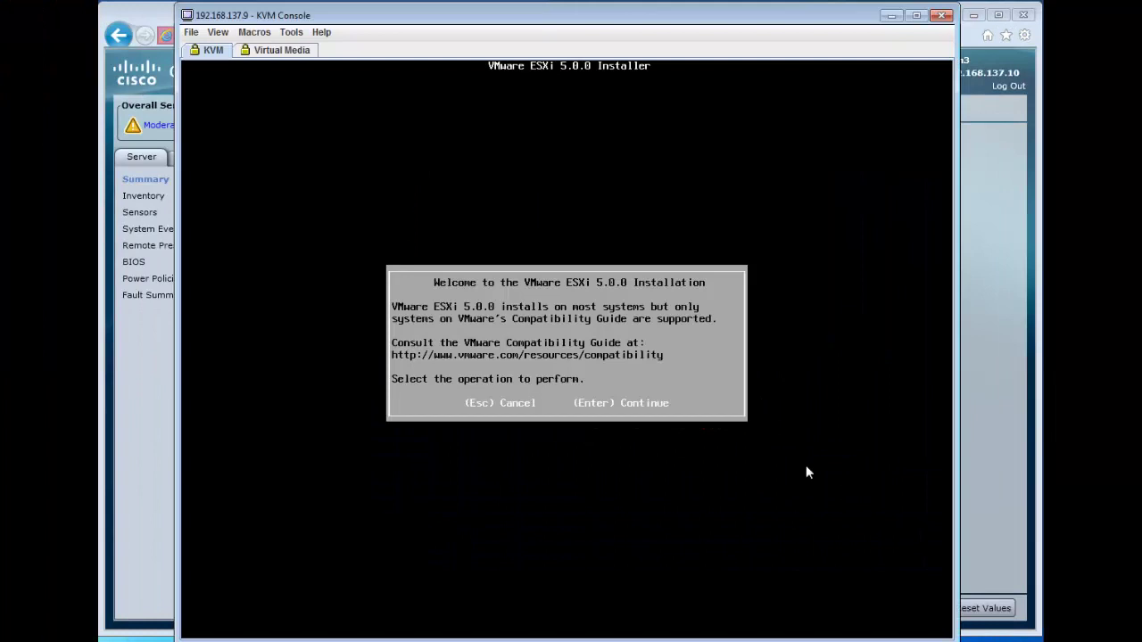
Step: Begin the ESXi 5.0.0 installation, accept the license agreement and choose the Generic Flash Disk as the installation target
key("Return")
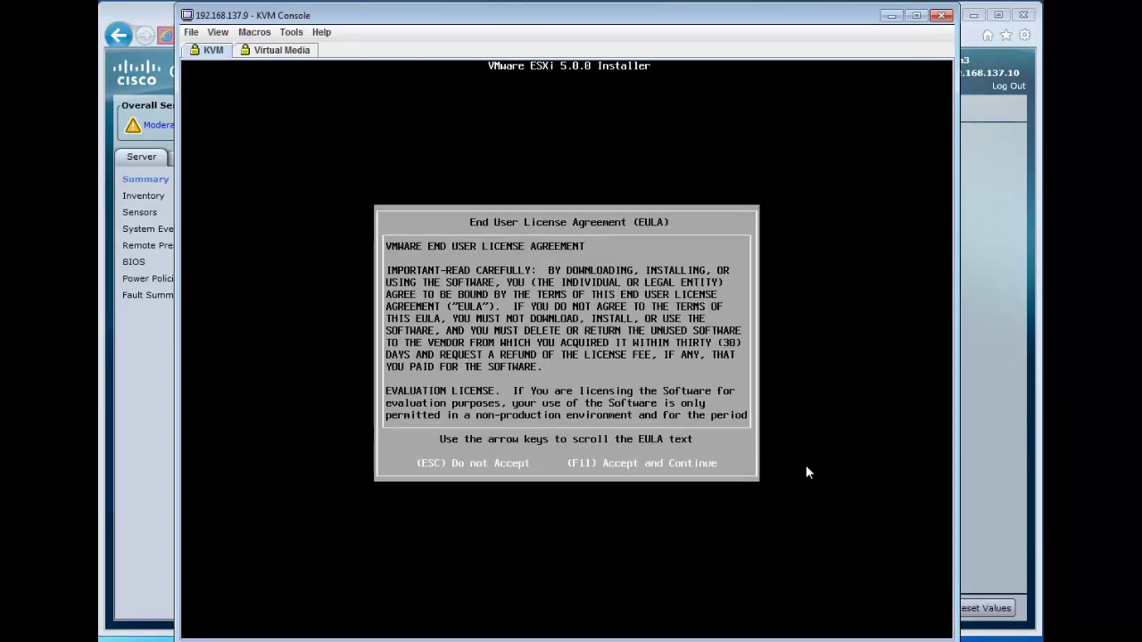
key("F11")
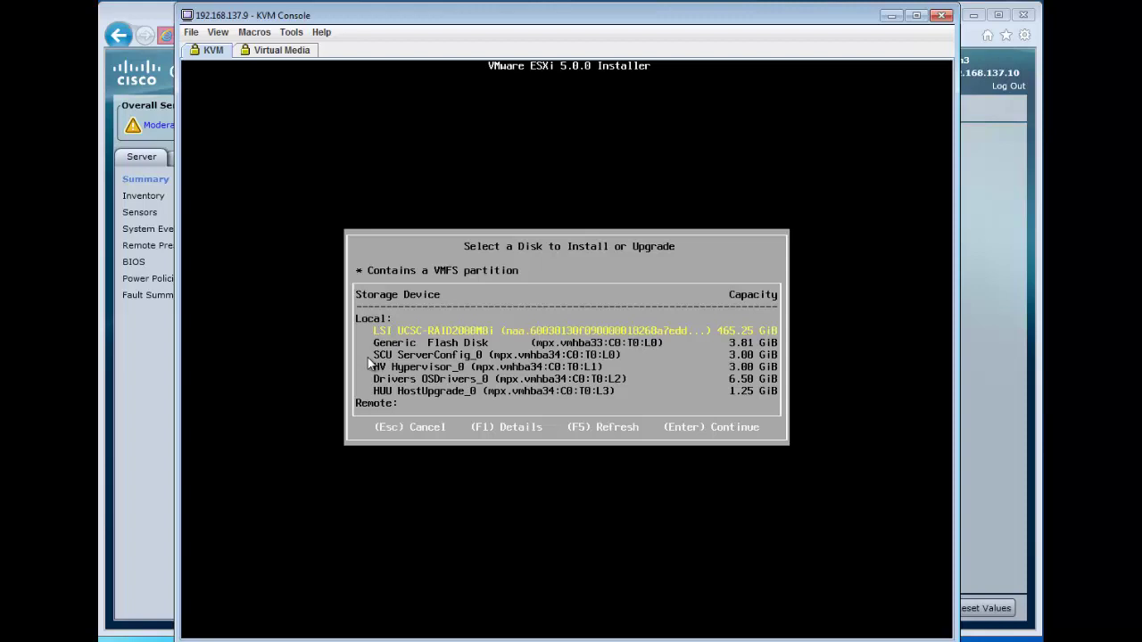
key("Down")
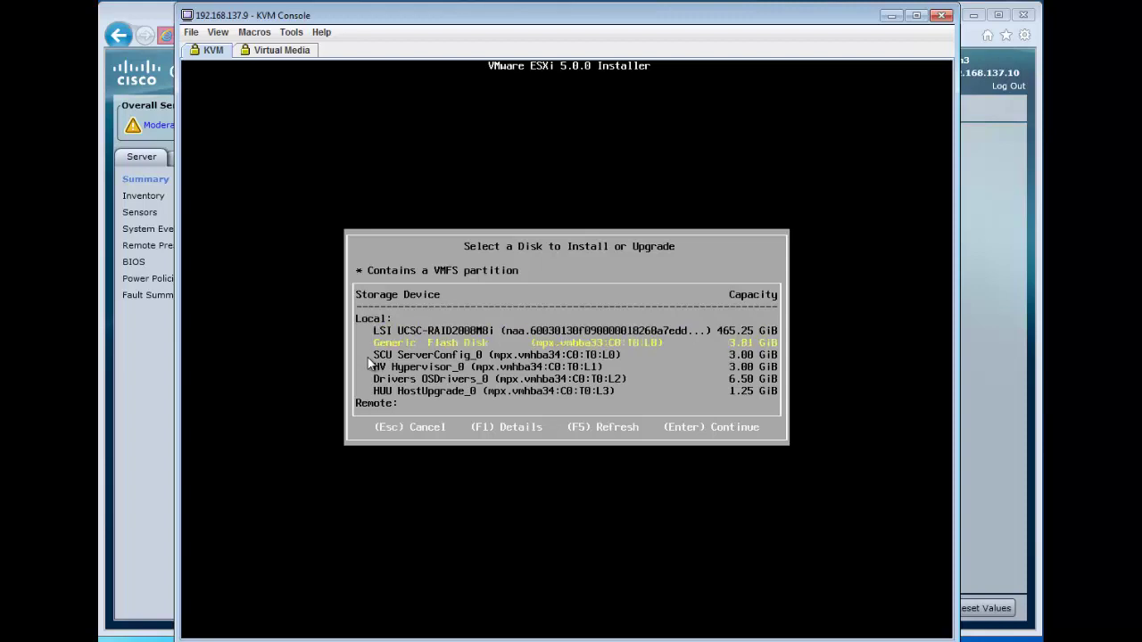
key("Return")
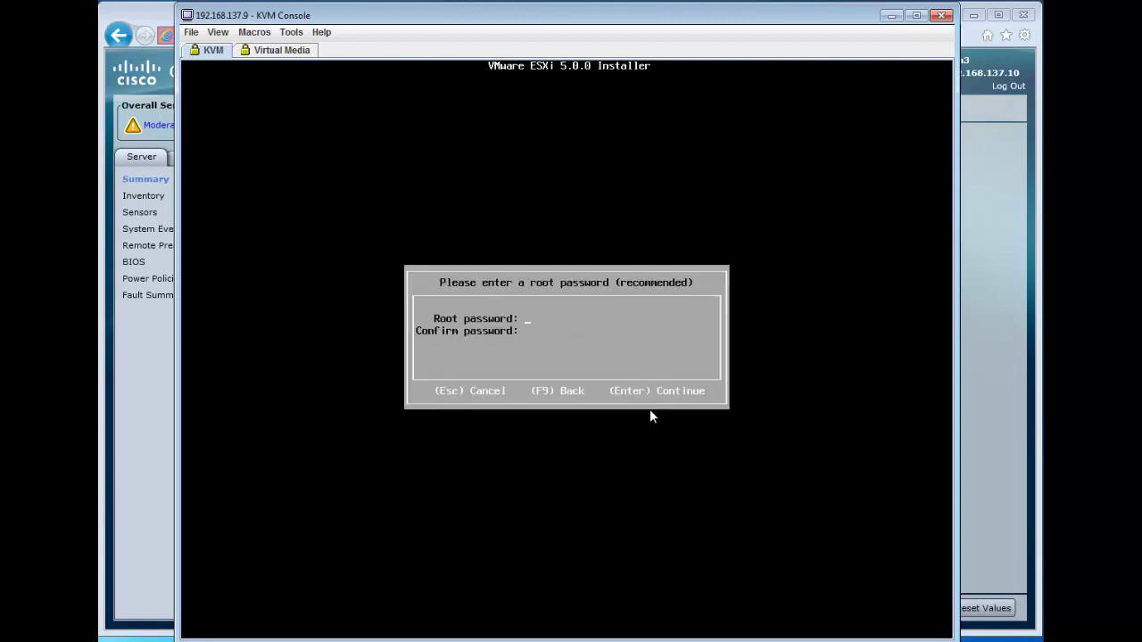
Step: Enter and confirm the root password for the ESXi installation
type("********")
key("Tab")
type("********")
key("Return")
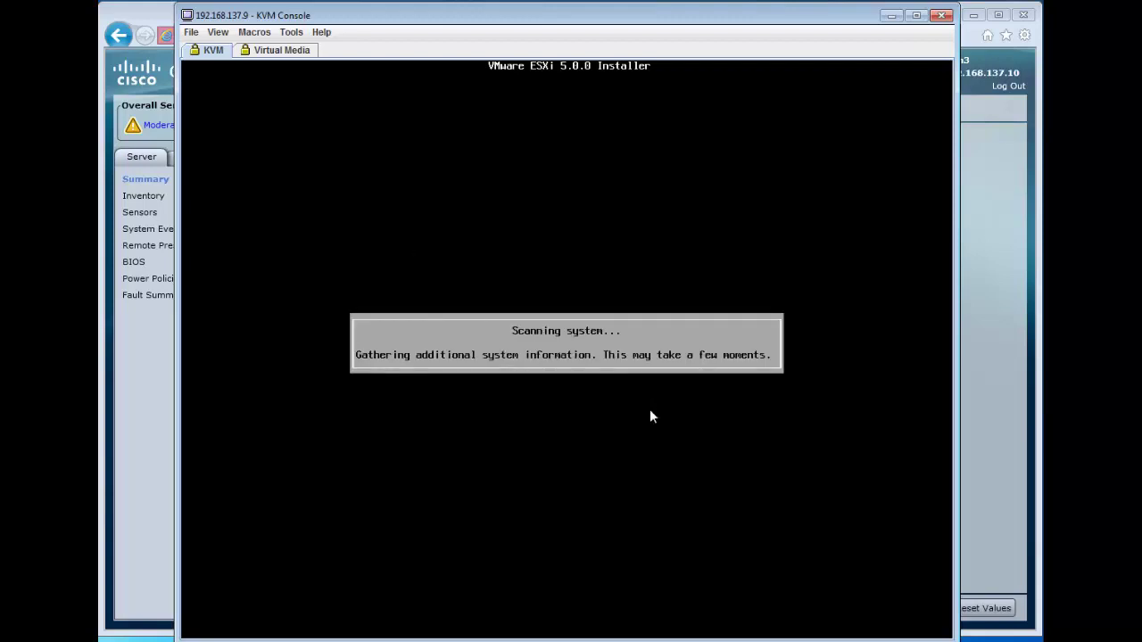
Step: Confirm the ESXi 5.0.0 installation and reboot the server when it finishes
key("F11")
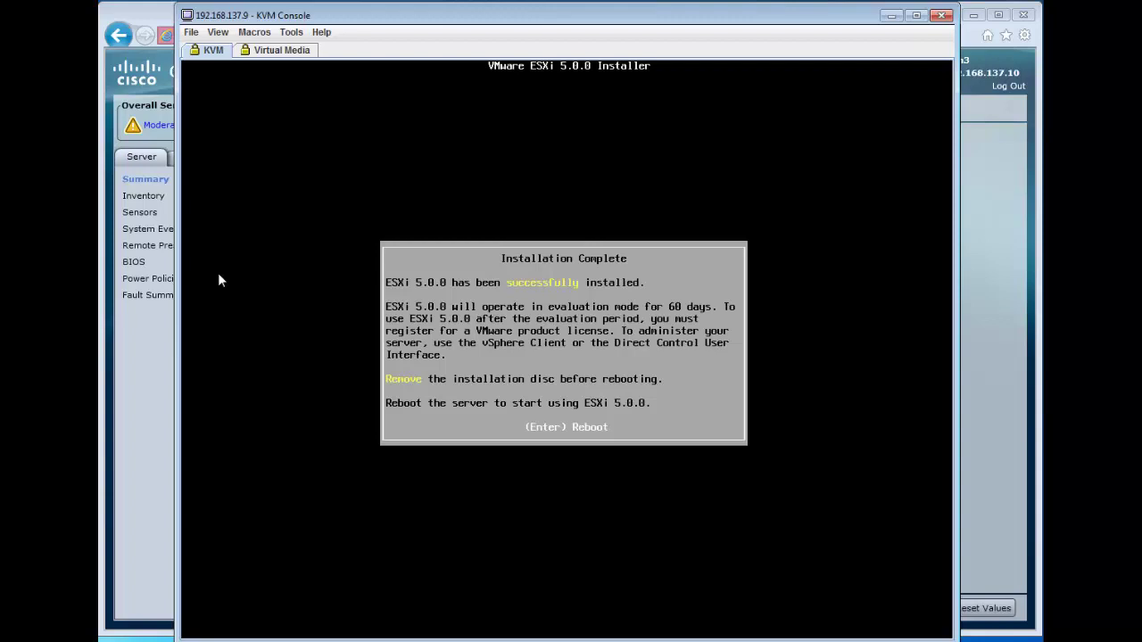
key("Return")
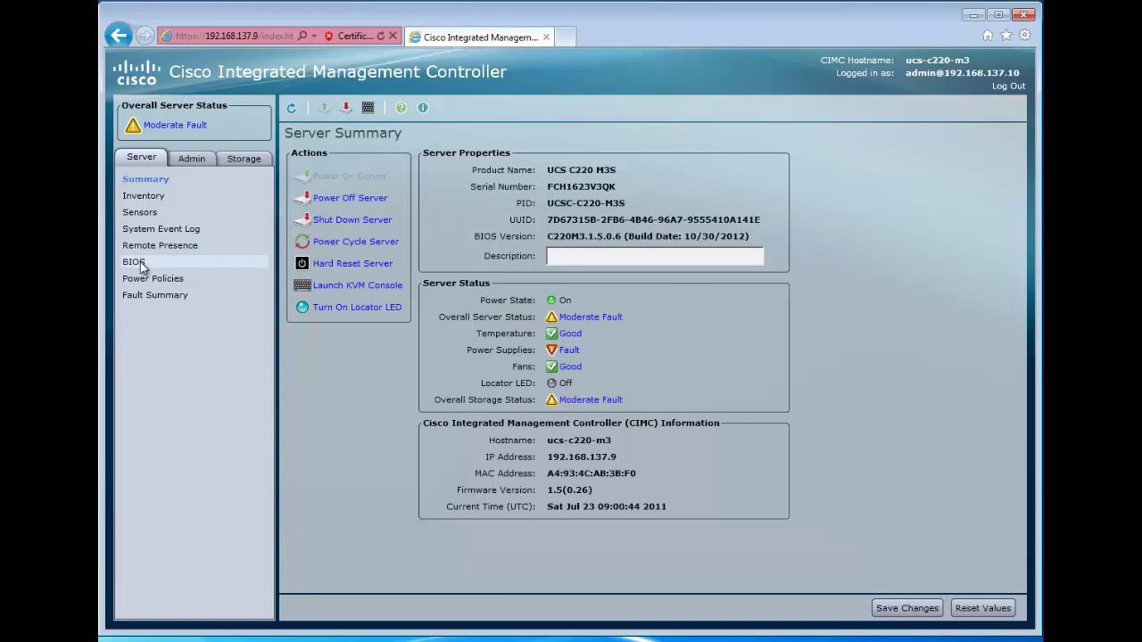
Step: Check the BIOS boot order configuration without changing it, and expand the HDD entry in the actual boot order
left_click(138, 262)
left_click(370, 199)
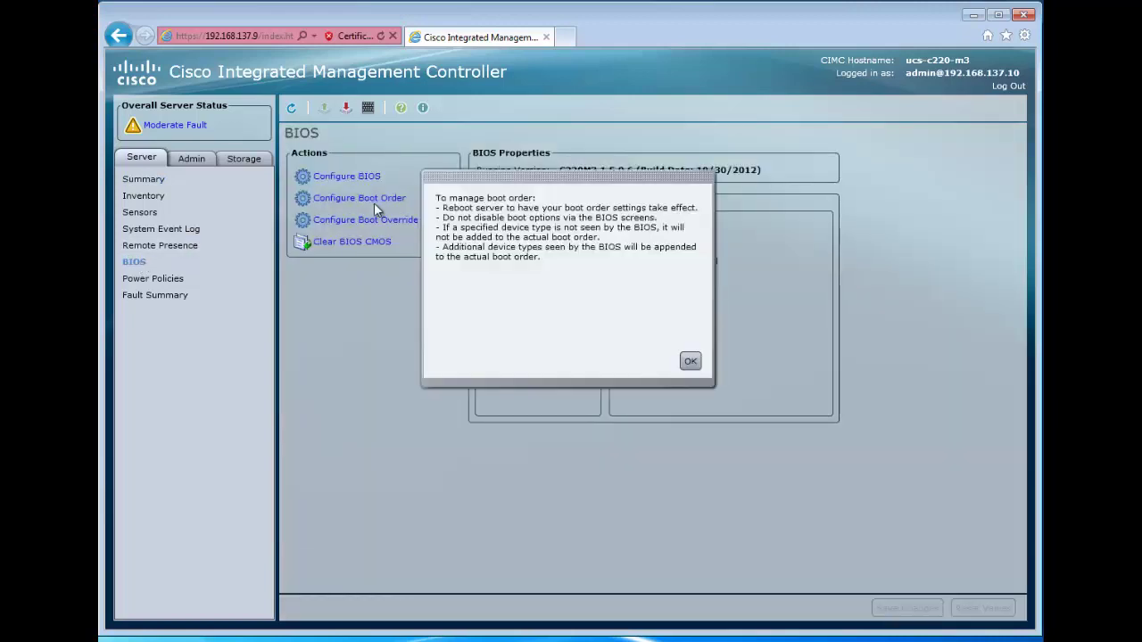
left_click(690, 363)
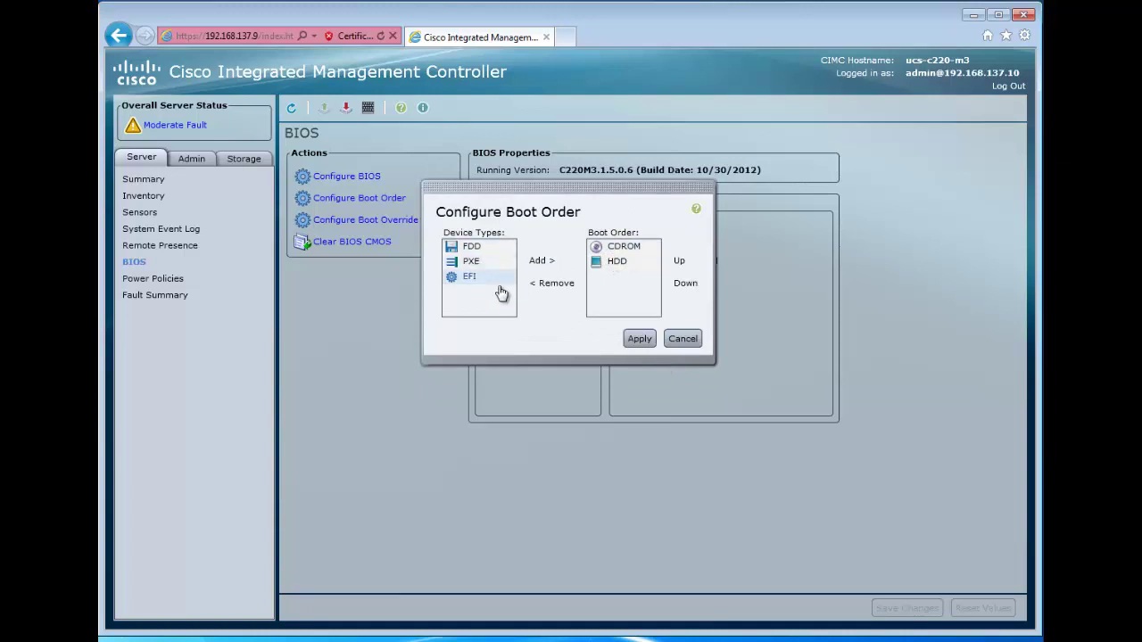
left_click(683, 339)
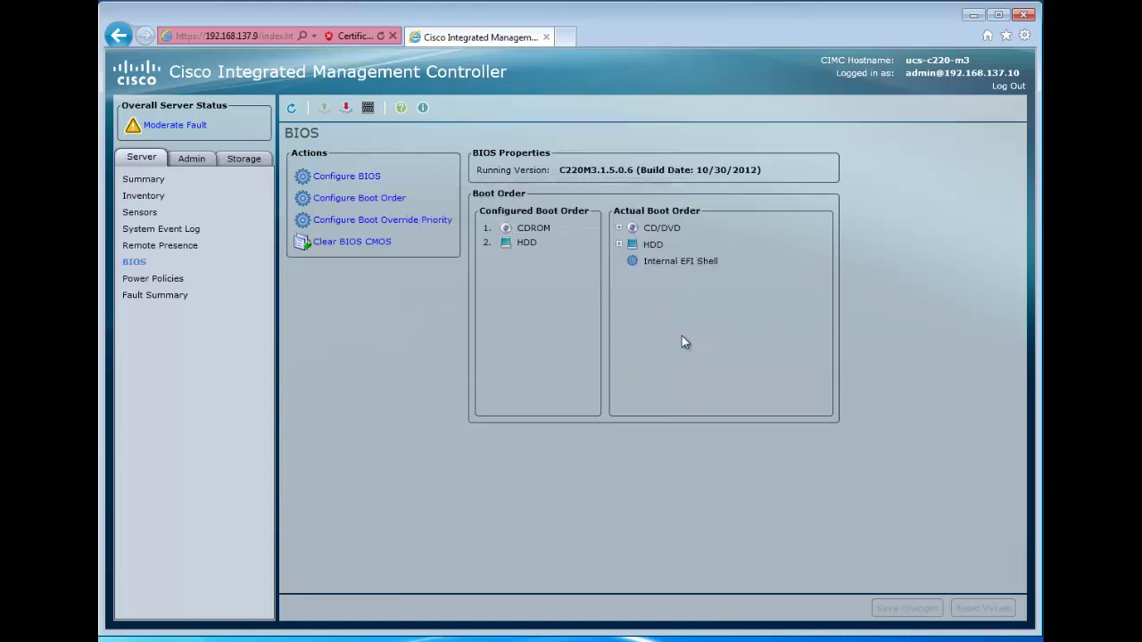
left_click(619, 243)
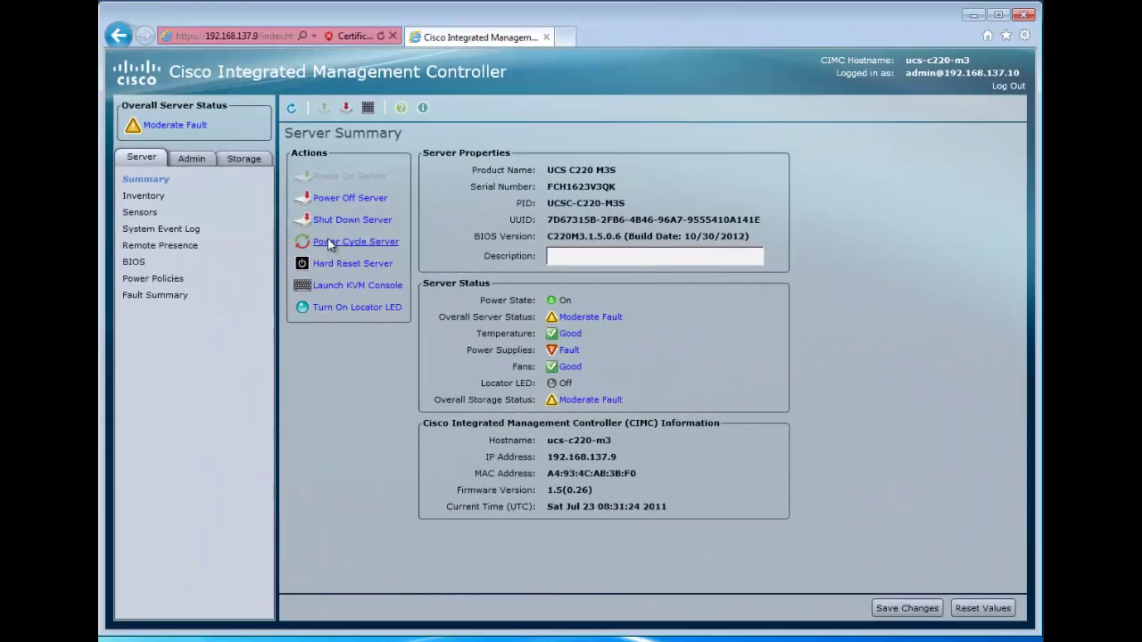
Step: Power cycle the server and enter the BIOS setup utility during startup
left_click(328, 238)
left_click(607, 312)
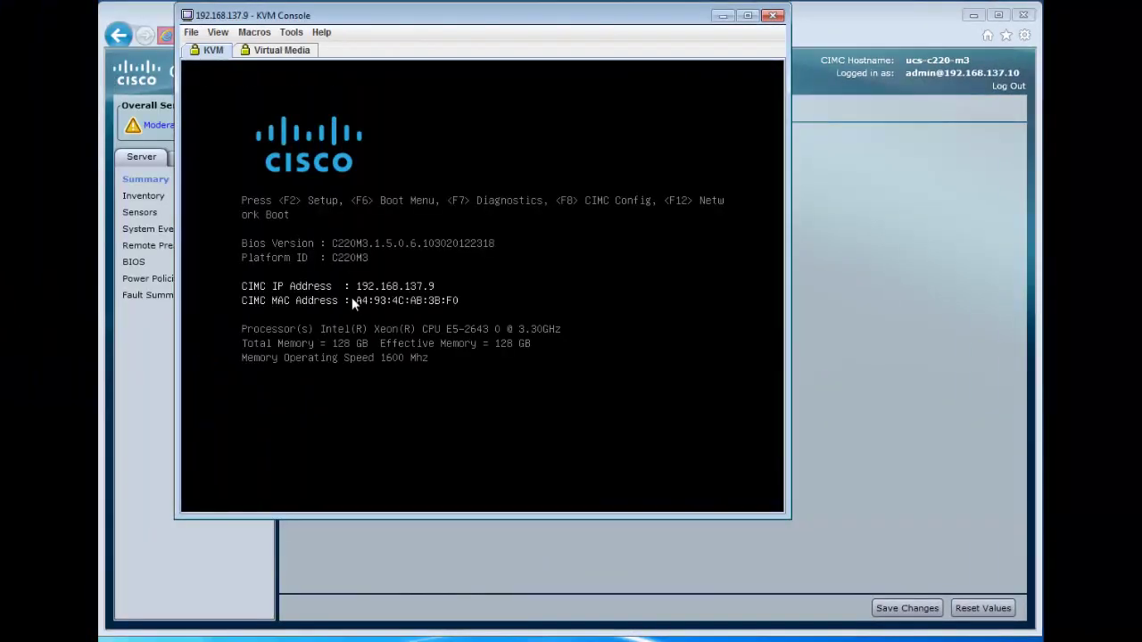
key("F2")
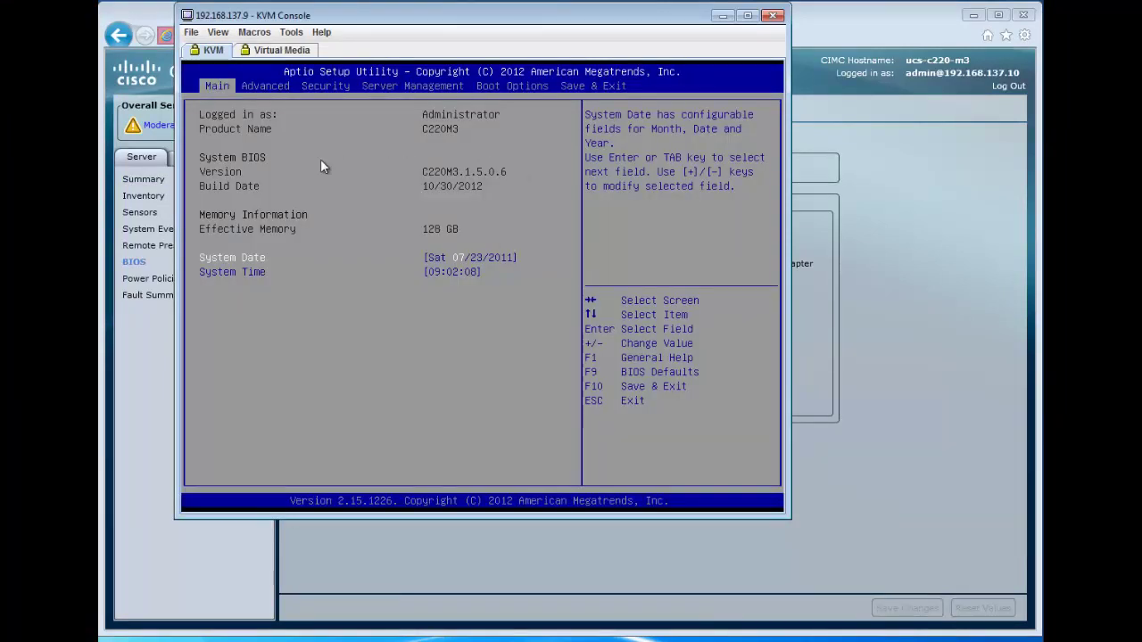
Step: Open the Hard Drive BBS Priorities among the BIOS boot options
key("Right")
key("Right")
key("Right")
key("Right")
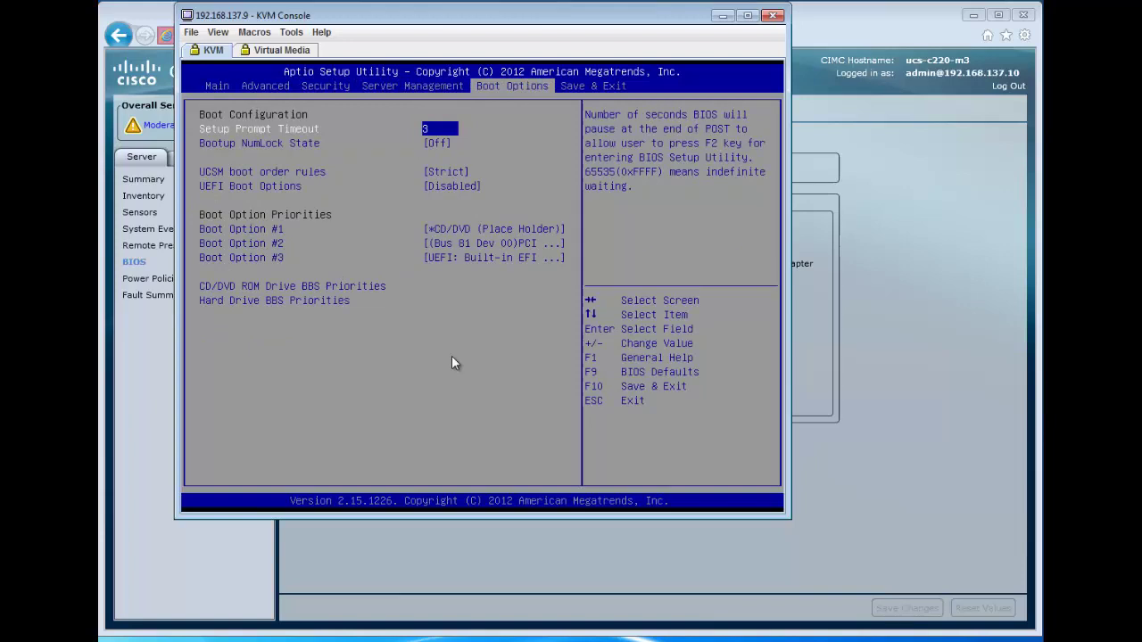
key("Down")
key("Down")
key("Down")
key("Down")
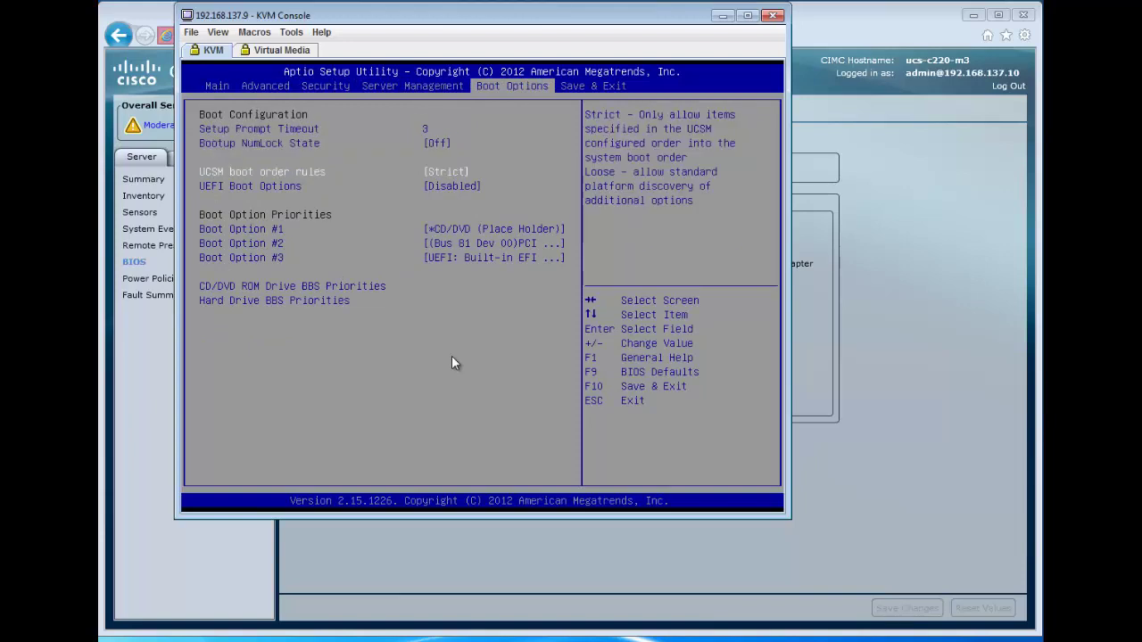
key("Down")
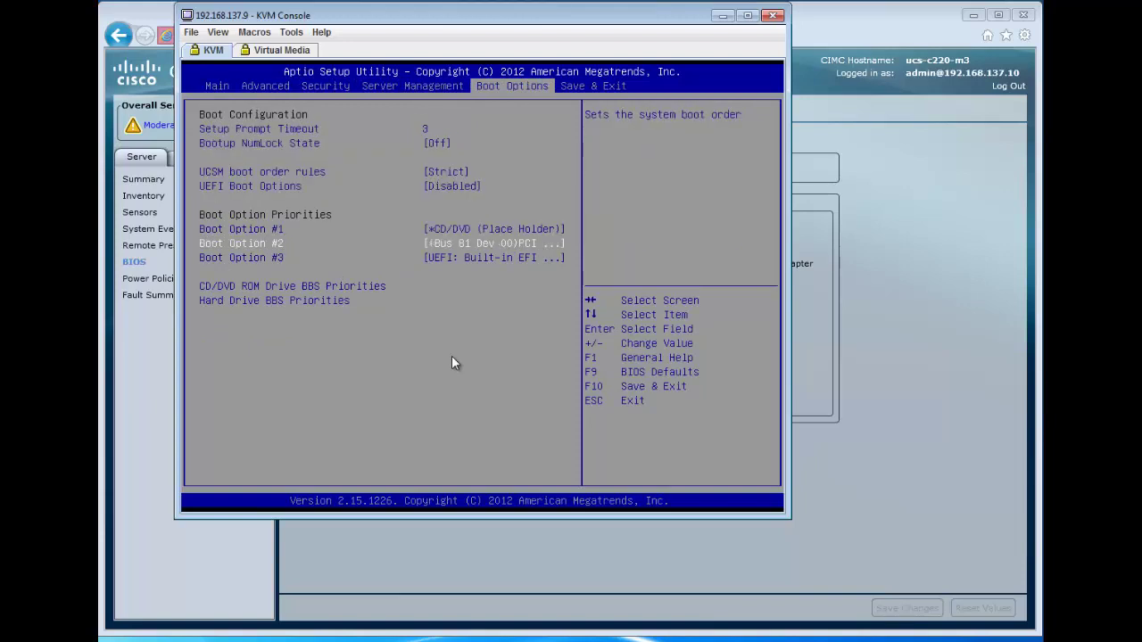
key("Down")
key("Down")
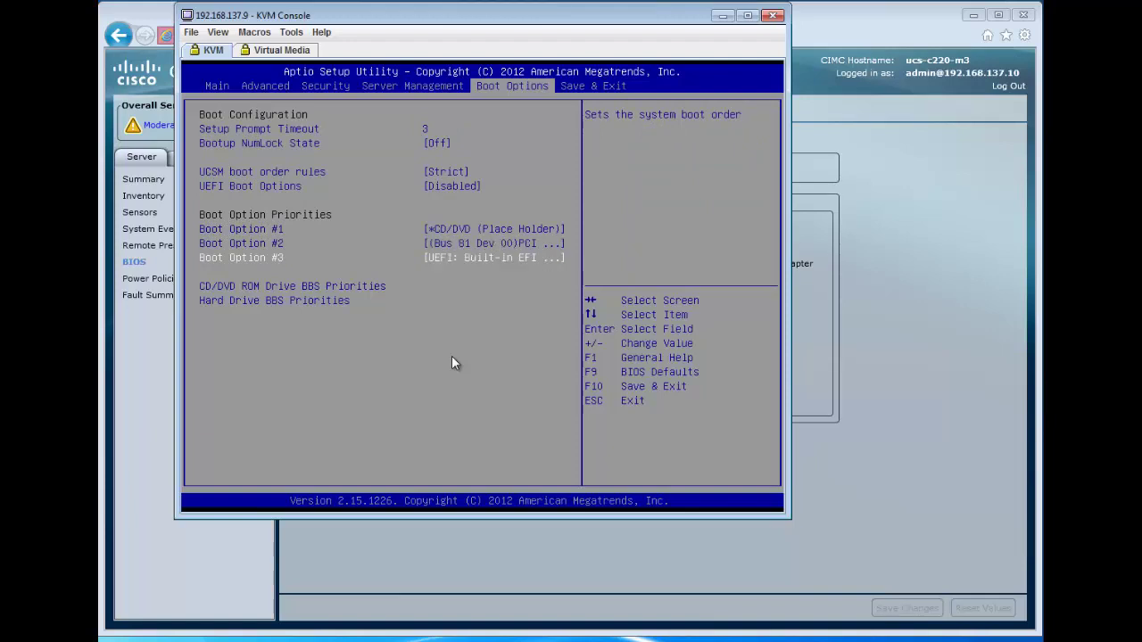
key("Down")
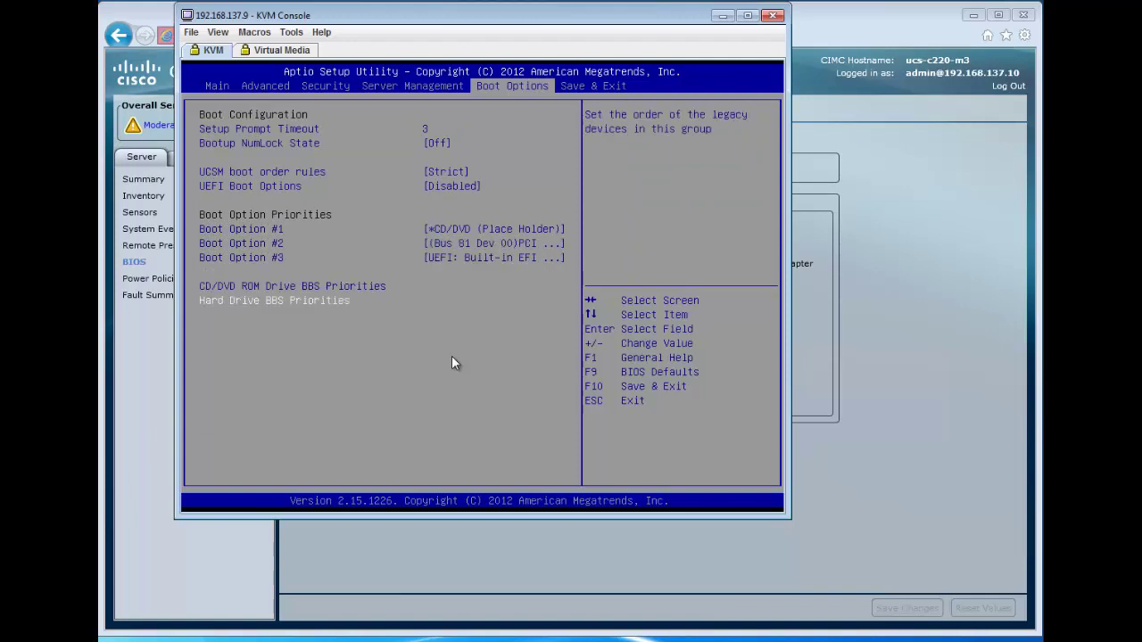
key("Return")
Step: Set Boot Option #1 of the hard drive priorities to Generic Flash Disk 8.07
key("Down")
key("Down")
key("Down")
key("Down")
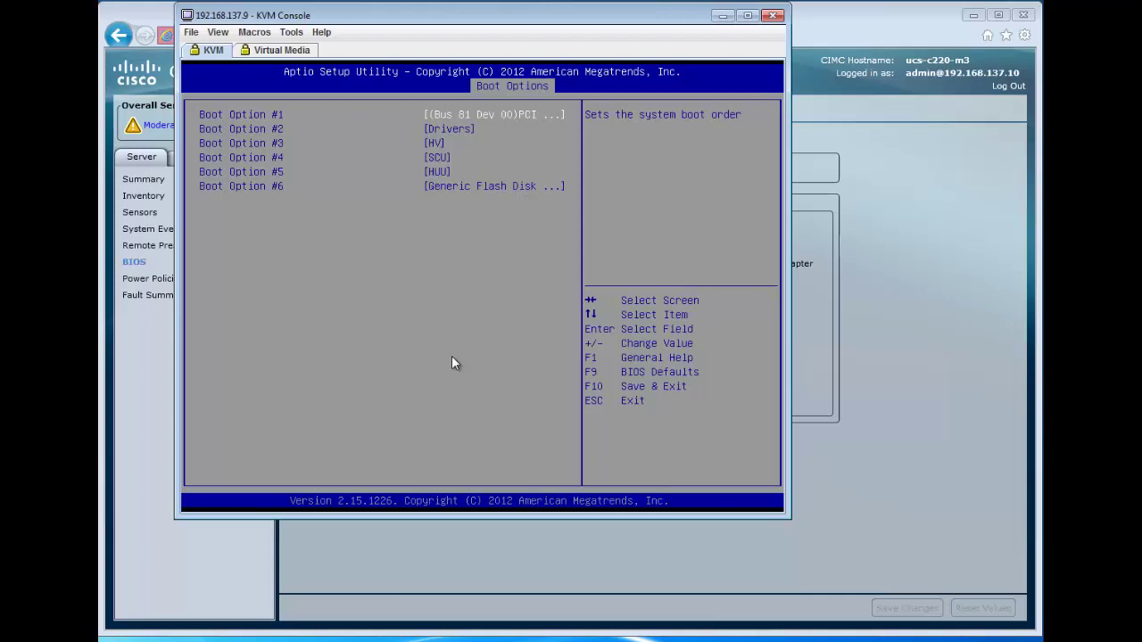
key("Up")
key("Up")
key("Up")
key("Up")
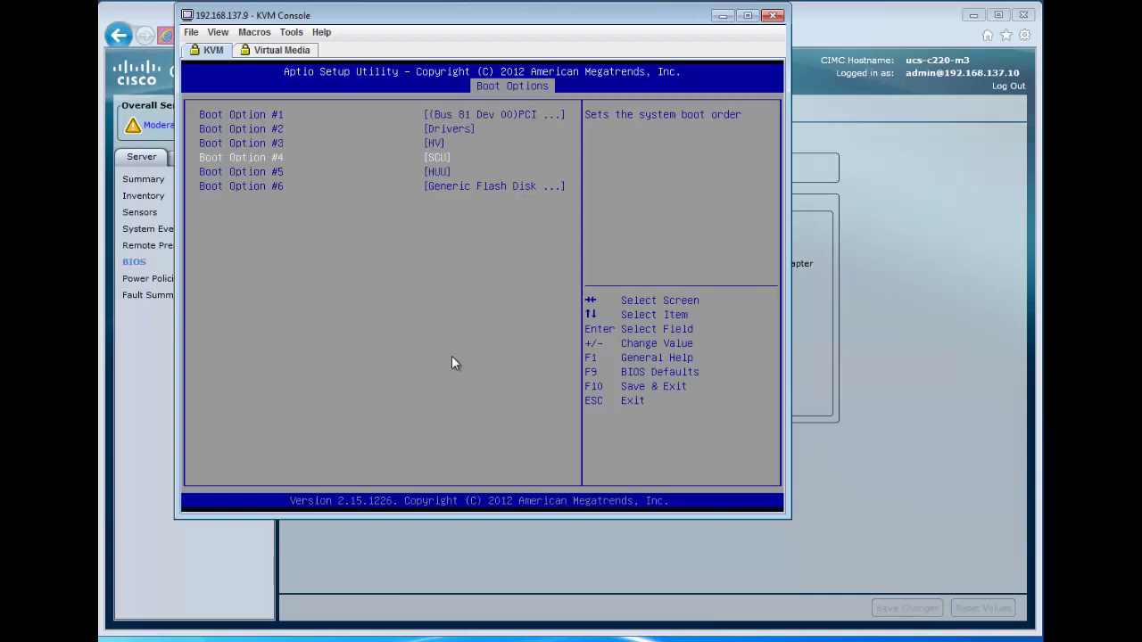
key("Return")
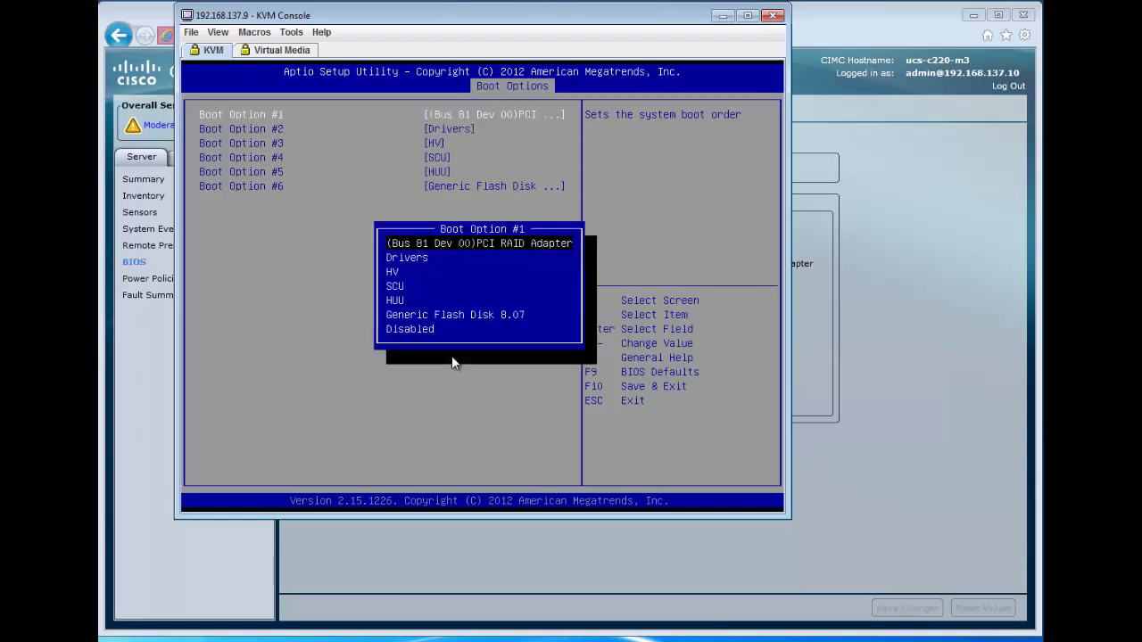
key("Down")
key("Down")
key("Down")
key("Down")
key("Down")
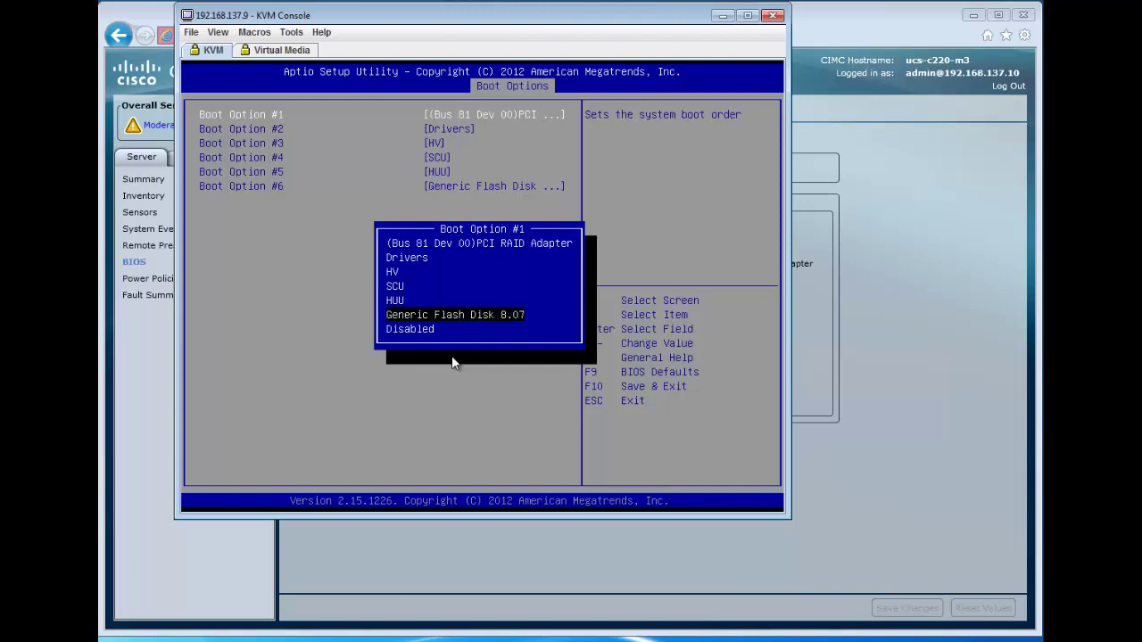
key("Return")
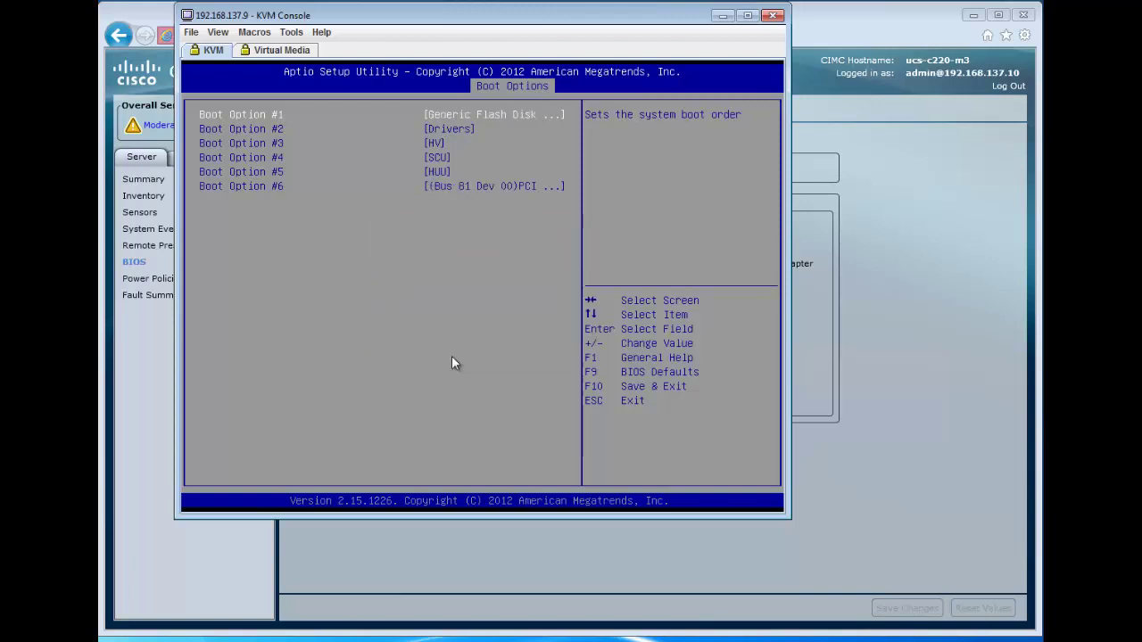
Step: Set Boot Option #2 of the hard drive priorities to (Bus 81 Dev 00)PCI RAID Adapter, and save the BIOS configuration and exit
key("Down")
key("Return")
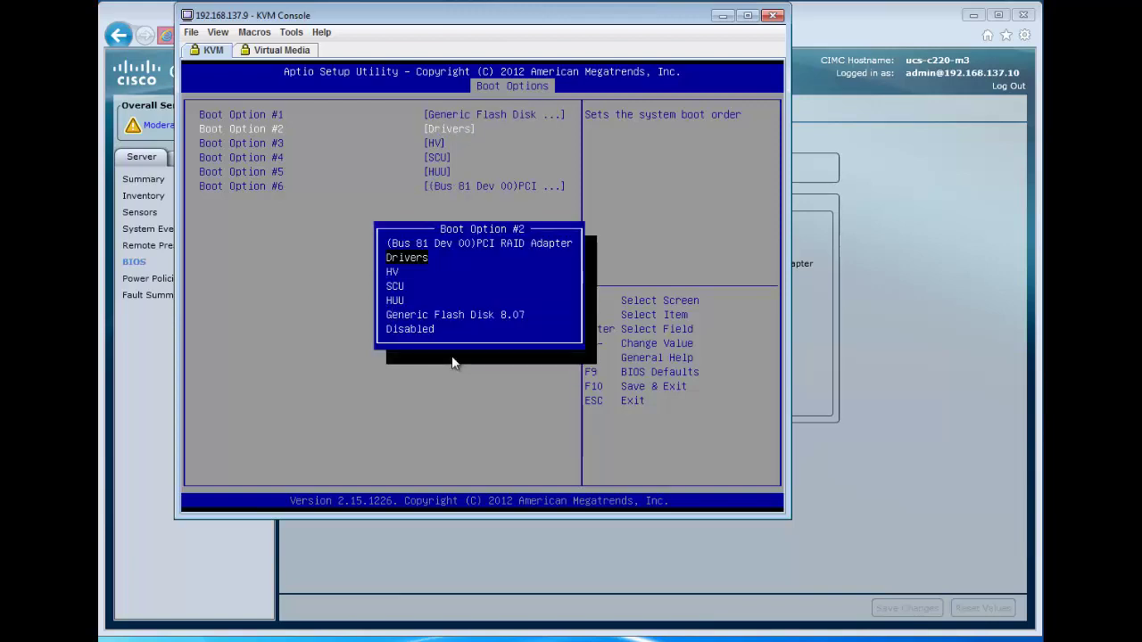
key("Down")
key("Down")
key("Down")
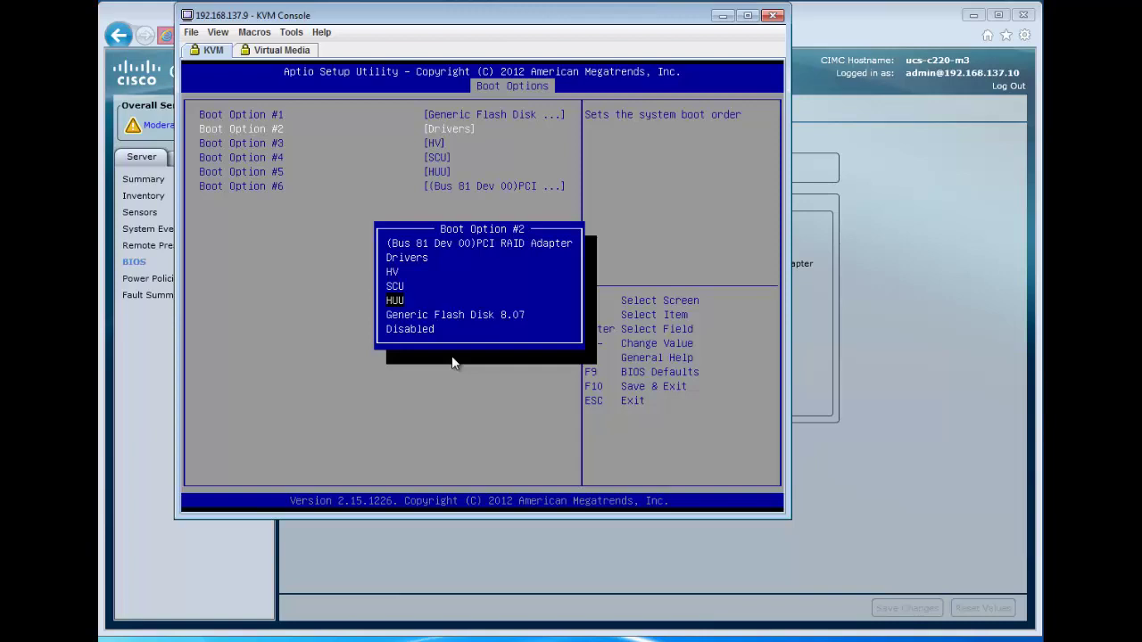
key("Up")
key("Up")
key("Up")
key("Up")
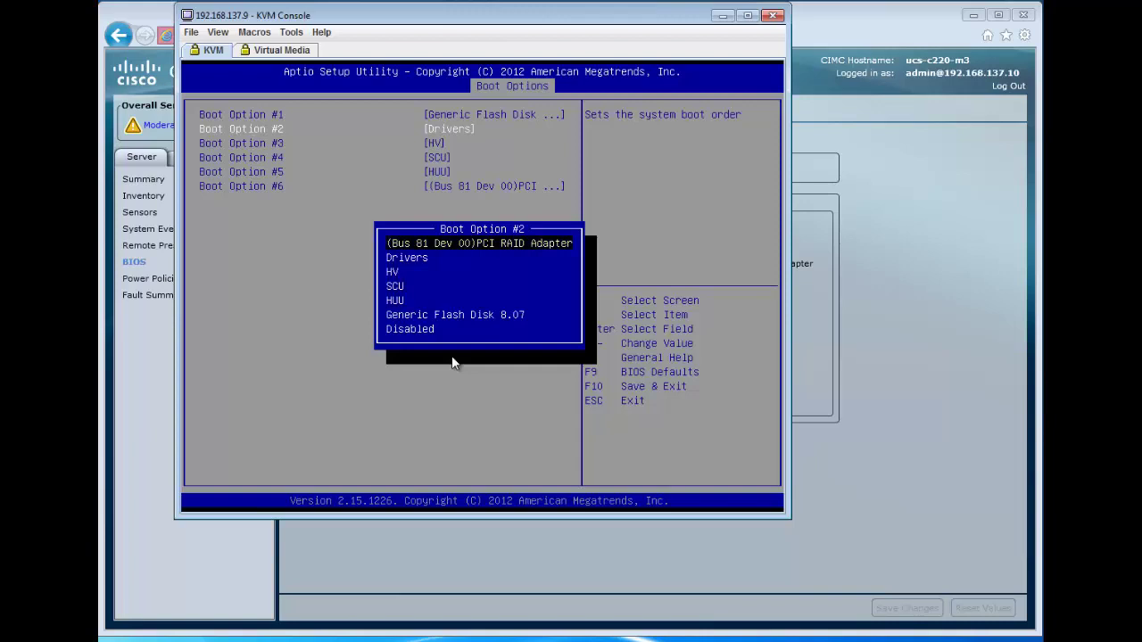
key("Return")
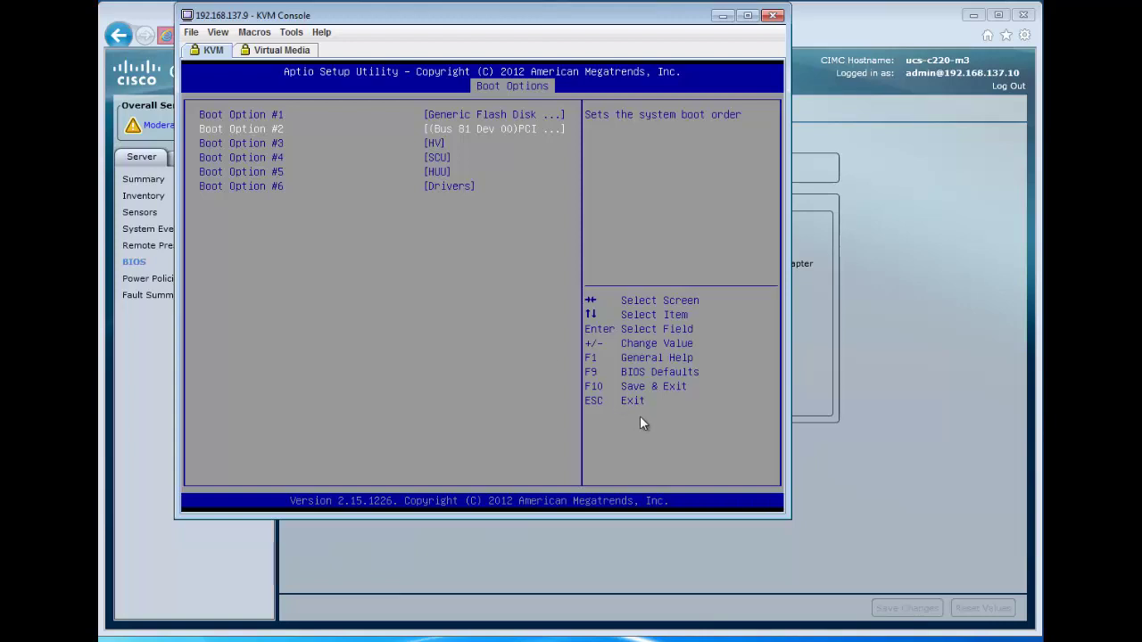
key("F10")
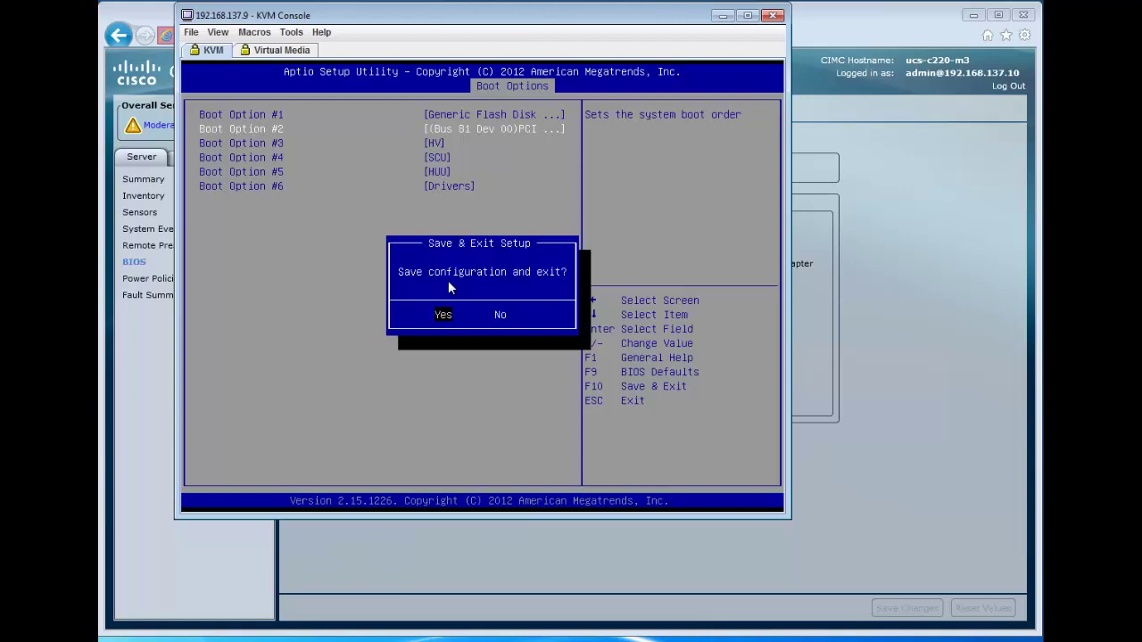
key("Return")
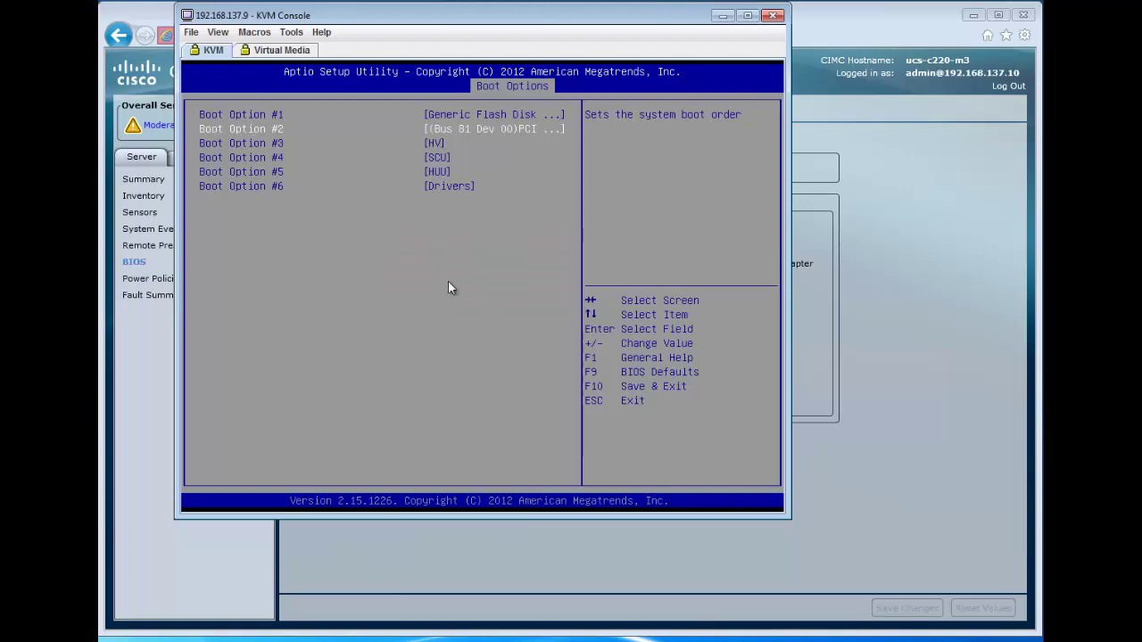